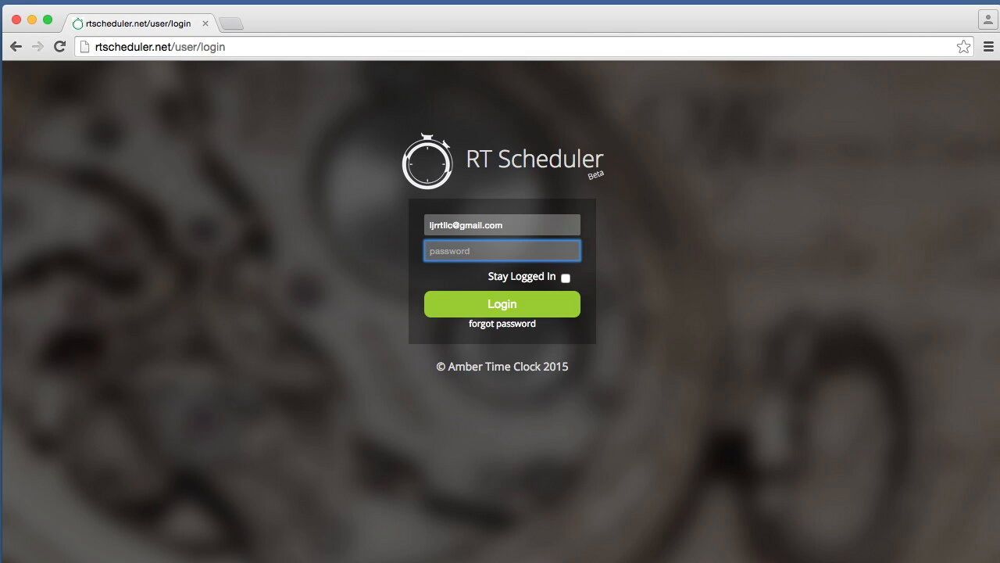
# Enter the account password and log in to the scheduler
pyautogui.write('•••••••••')
pyautogui.press('Return')
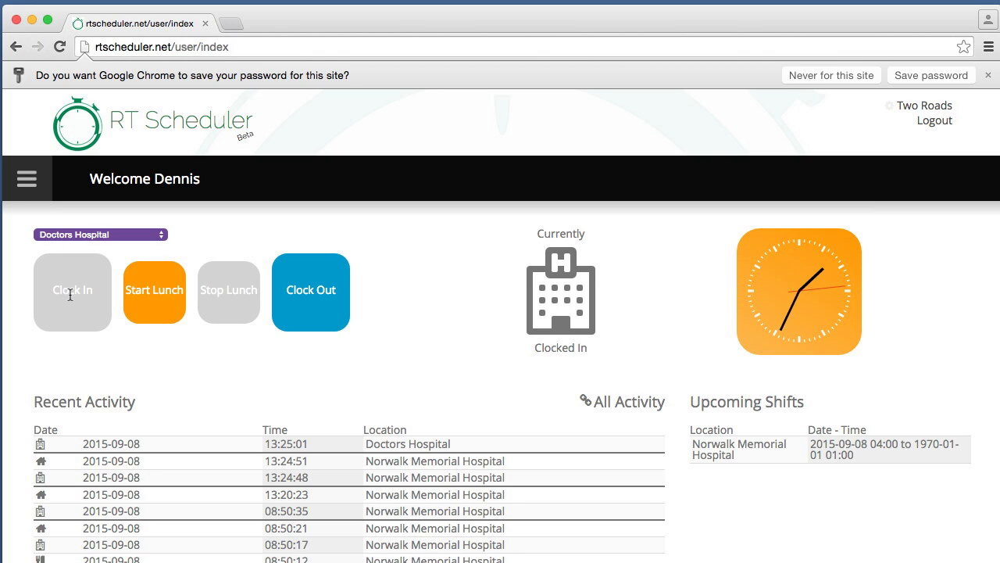
# Clock out of Doctors Hospital and try to clock back in at the same site
pyautogui.click(154, 293)
pyautogui.click(309, 311)
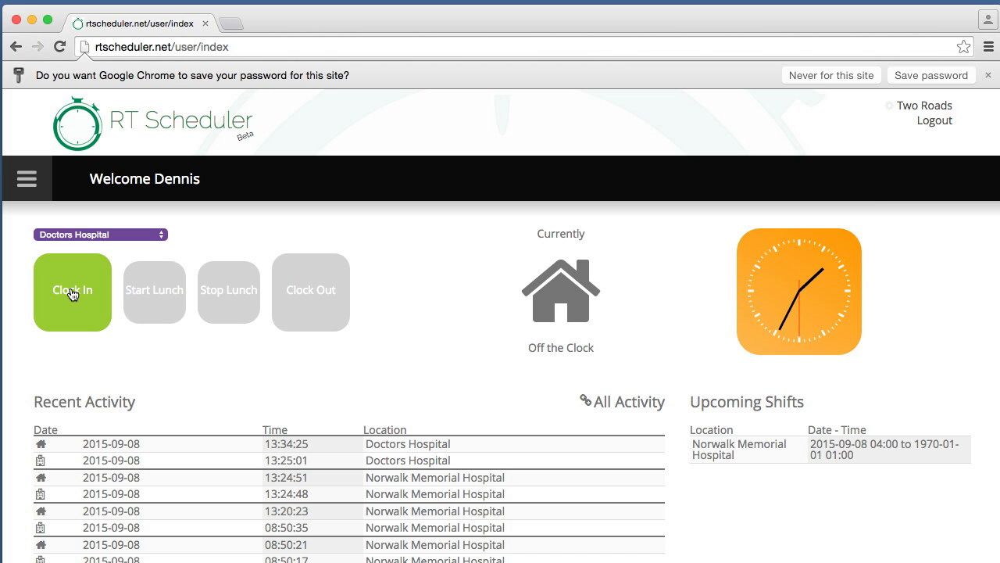
pyautogui.click(72, 294)
# Review the recent clock activity, the users' last logins and the clinical sites available for clocking in
pyautogui.scroll(-5, 136, 317)
pyautogui.scroll(-6, 136, 319)
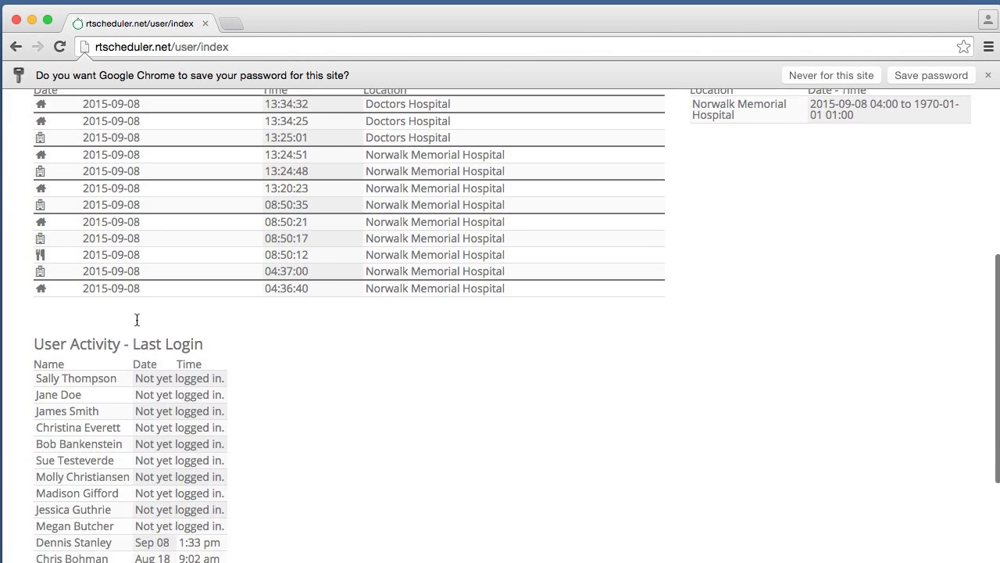
pyautogui.scroll(10, 137, 319)
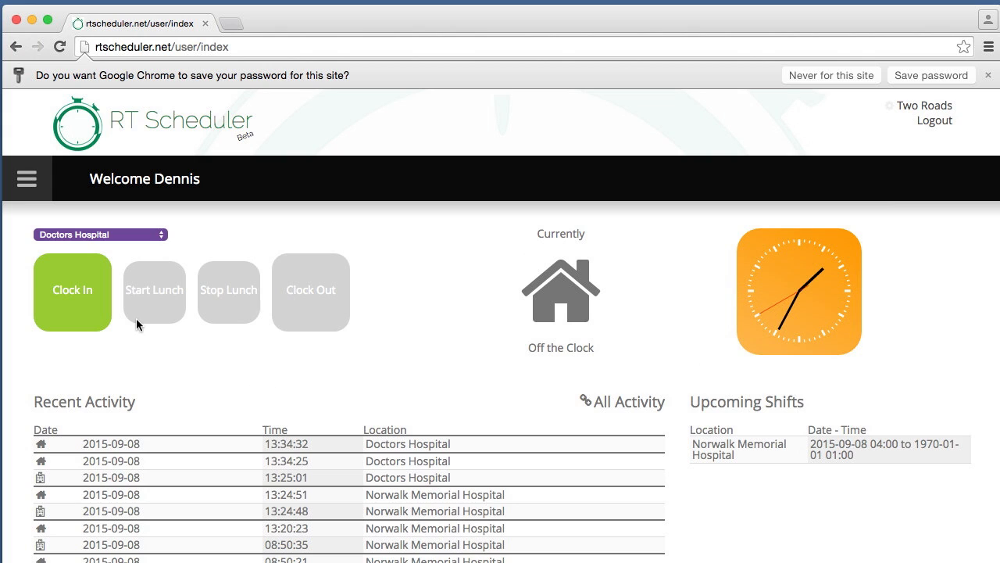
pyautogui.click(162, 235)
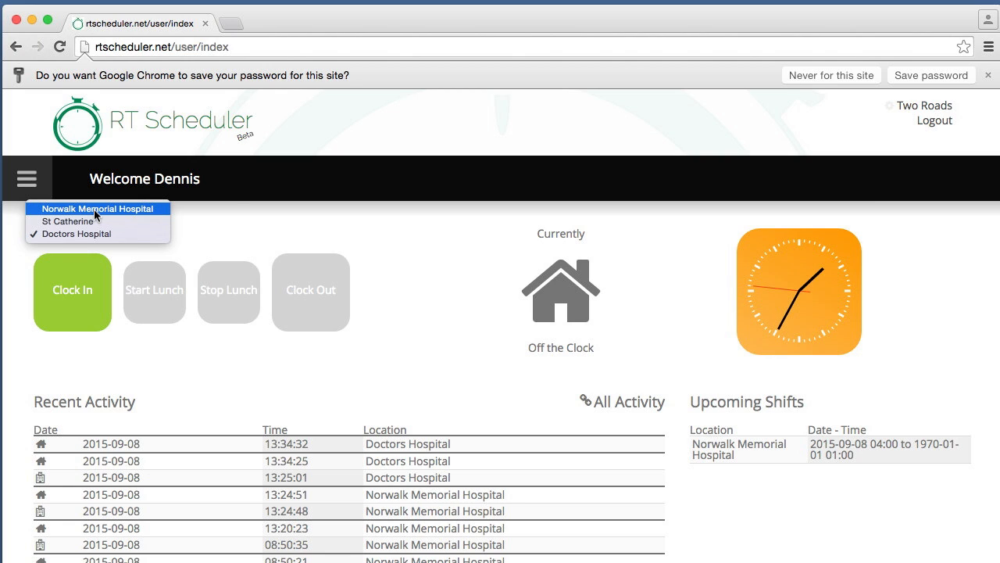
pyautogui.click(235, 218)
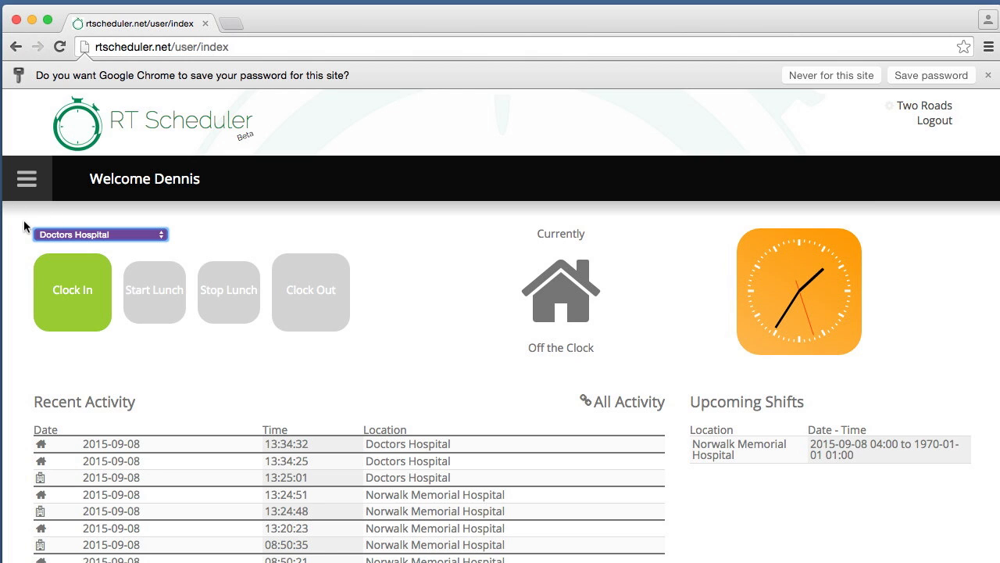
# Open the Make/Edit Schedule page
pyautogui.click(28, 184)
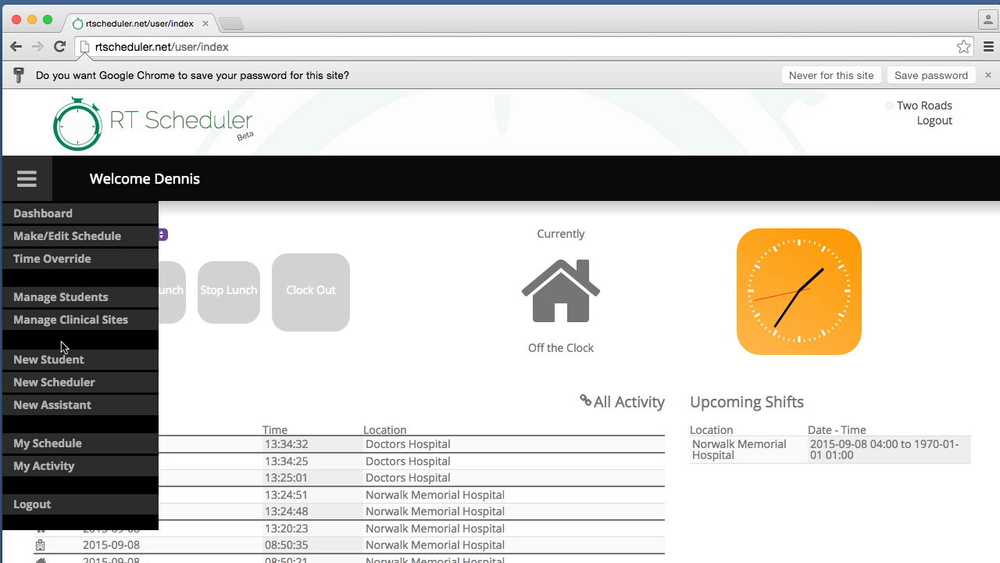
pyautogui.click(70, 236)
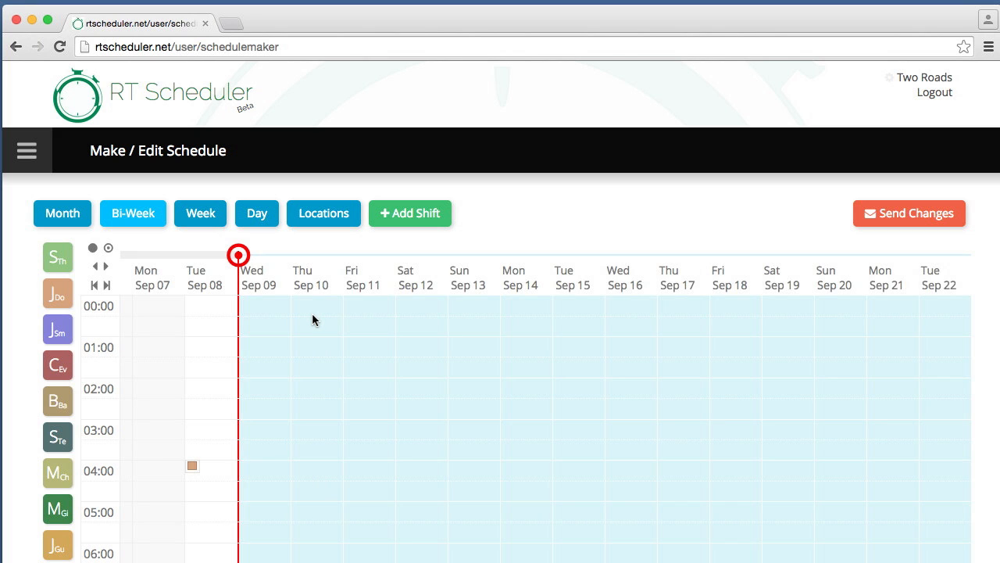
pyautogui.scroll(-2, 311, 319)
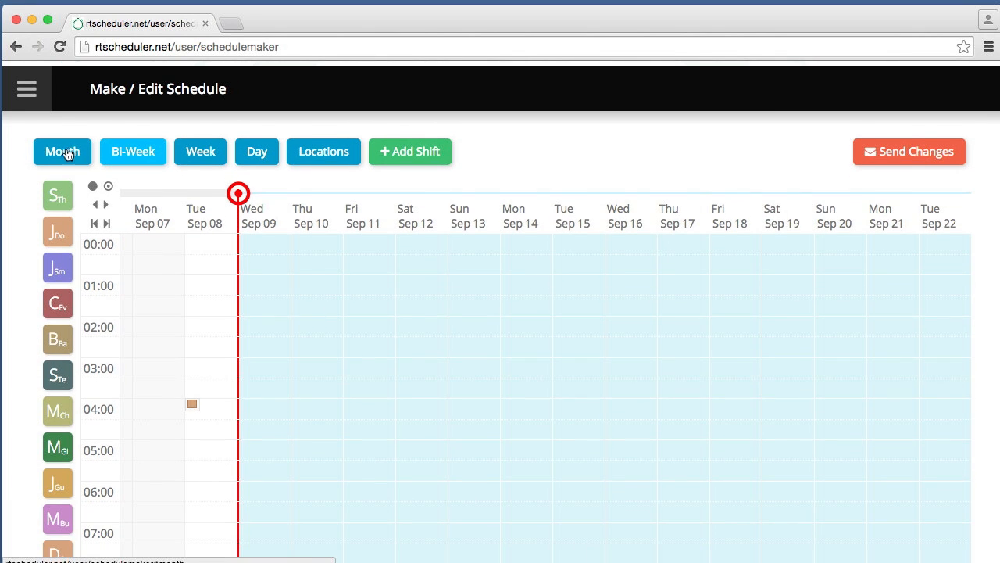
# View the schedule by month, bi-week and location, and check the hours of the 2015-09-08 shift at Norwalk Memorial Hospital
pyautogui.click(63, 154)
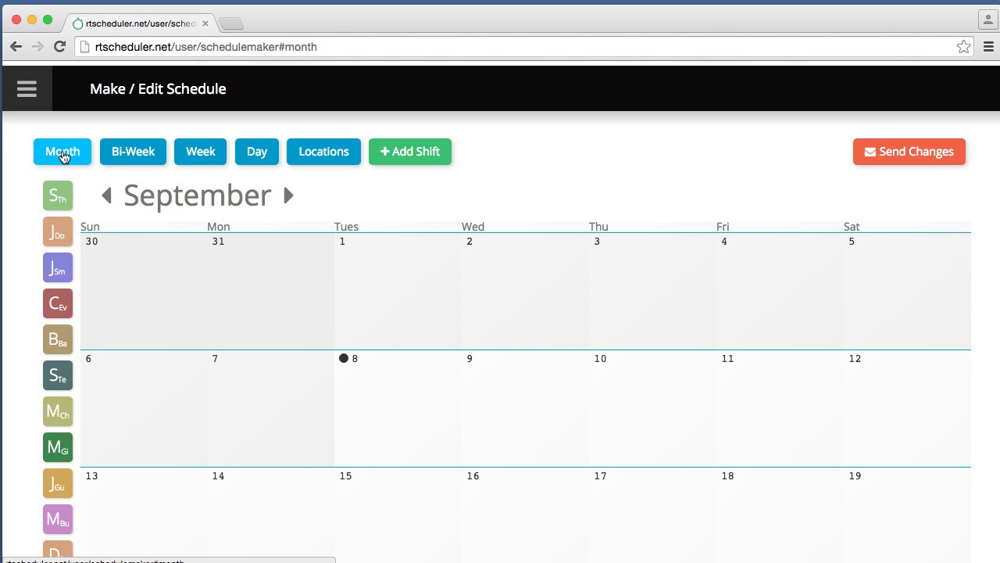
pyautogui.click(125, 153)
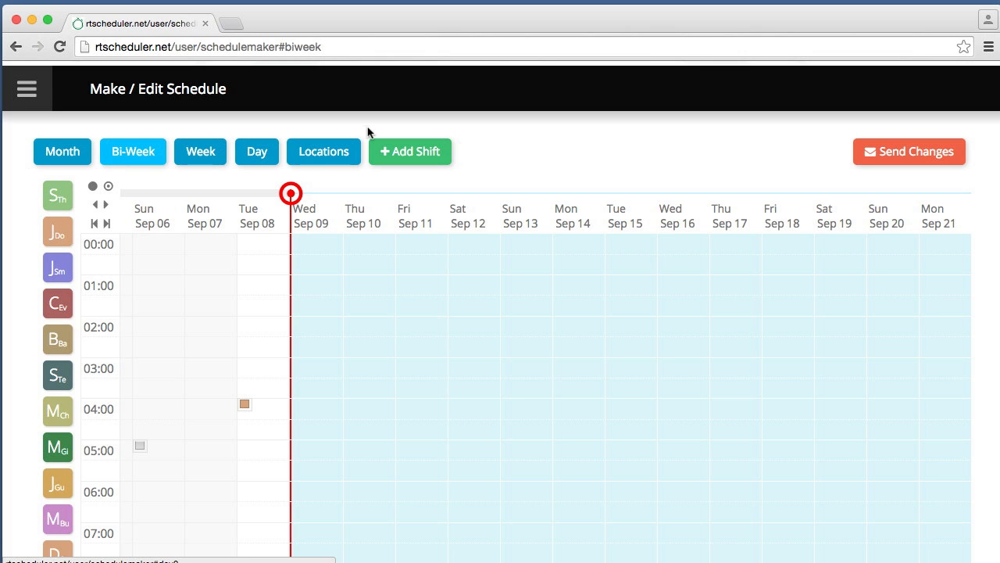
pyautogui.click(323, 154)
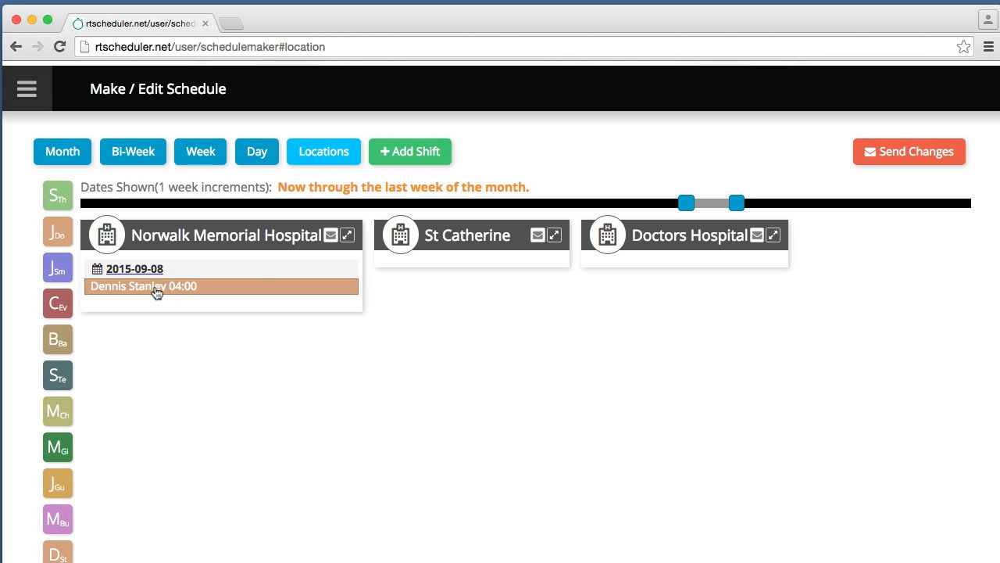
pyautogui.moveTo(129, 291)
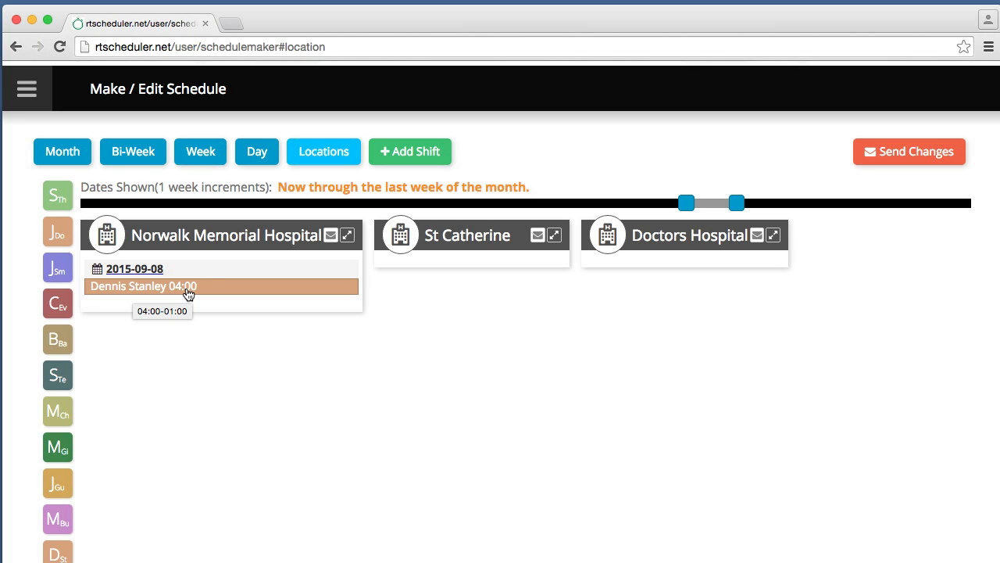
# Return to the Bi-Week view and move the red date marker to the start of Thursday, September 10
pyautogui.click(145, 153)
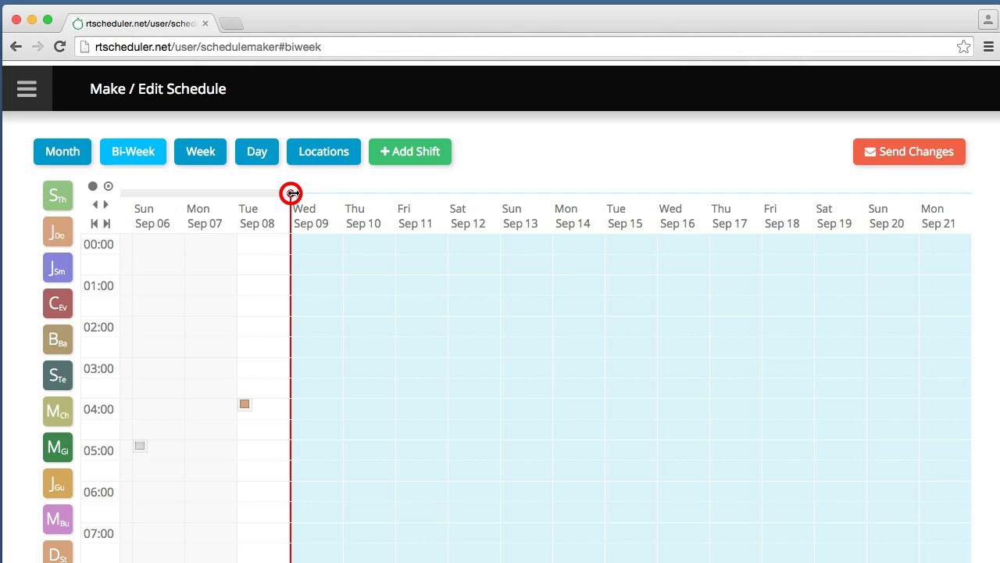
pyautogui.moveTo(291, 193)
pyautogui.mouseDown()
pyautogui.moveTo(359, 193)
pyautogui.moveTo(343, 193)
pyautogui.mouseUp()
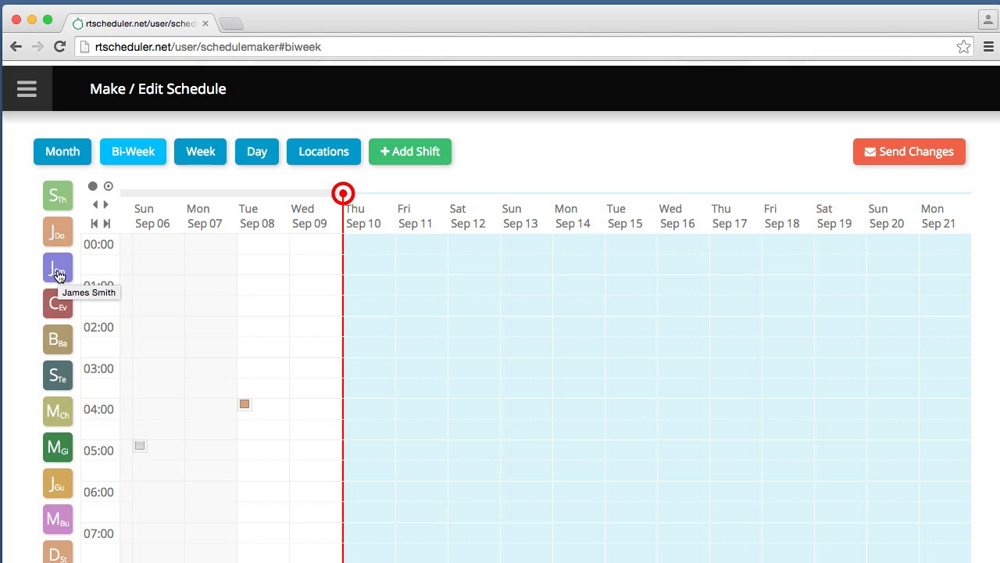
# Add a shift for the third student in the list on 2015-09-12 from 06:30 to 14:30 at St Catherine
pyautogui.moveTo(59, 275); pyautogui.dragTo(470, 517)
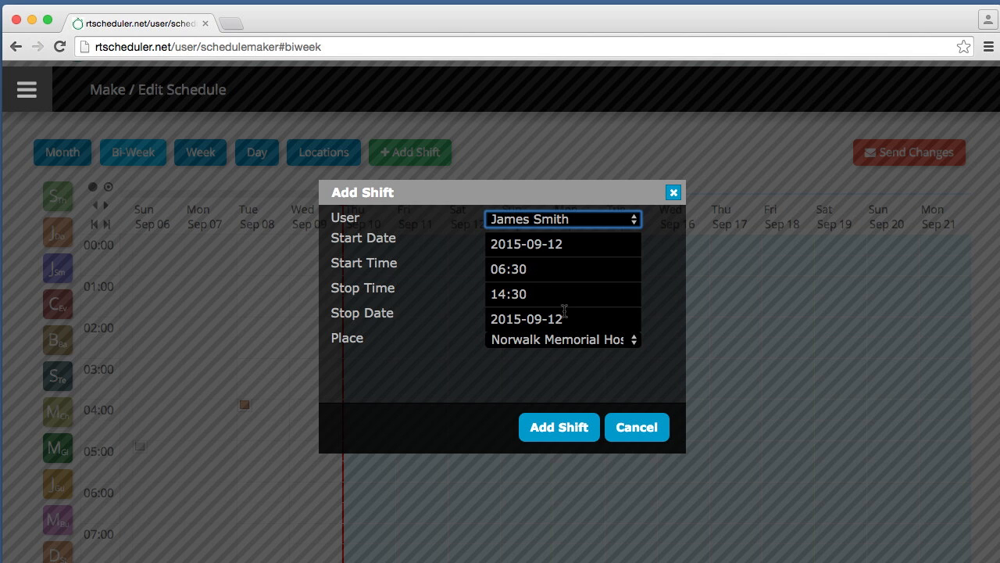
pyautogui.click(634, 340)
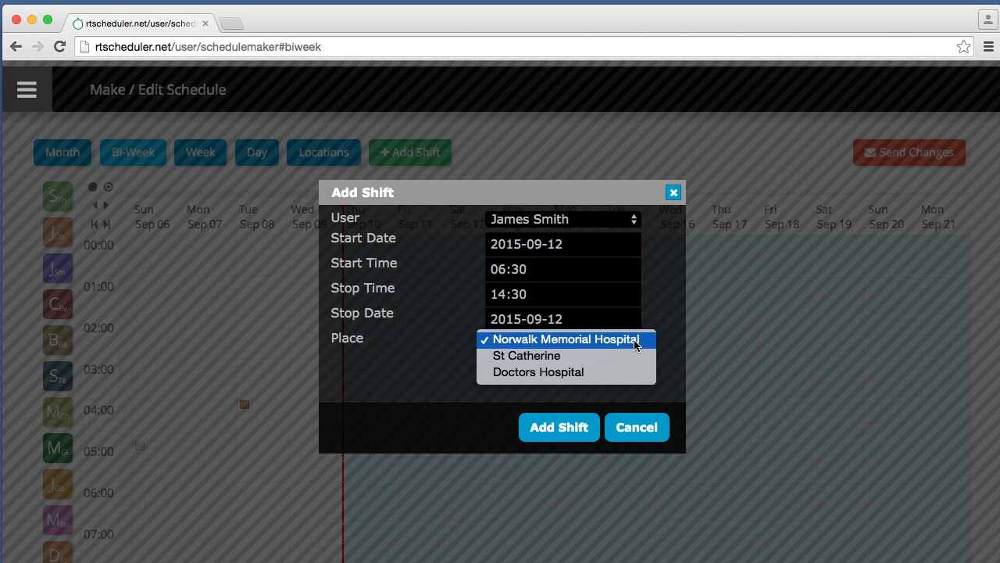
pyautogui.click(536, 355)
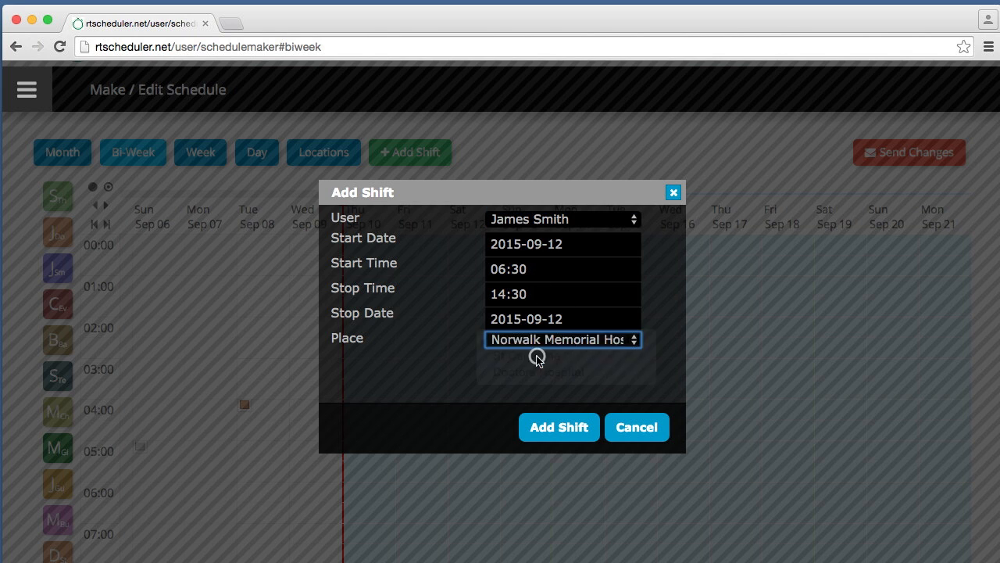
pyautogui.click(566, 427)
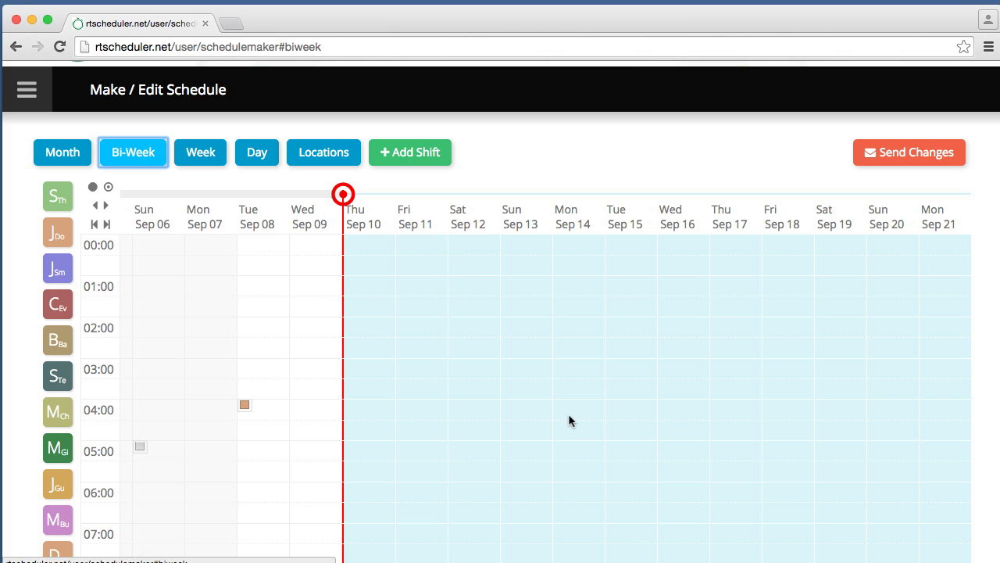
# Inspect the September 12 shift's span and details, and view its edit form without changing anything
pyautogui.scroll(-3, 296, 383)
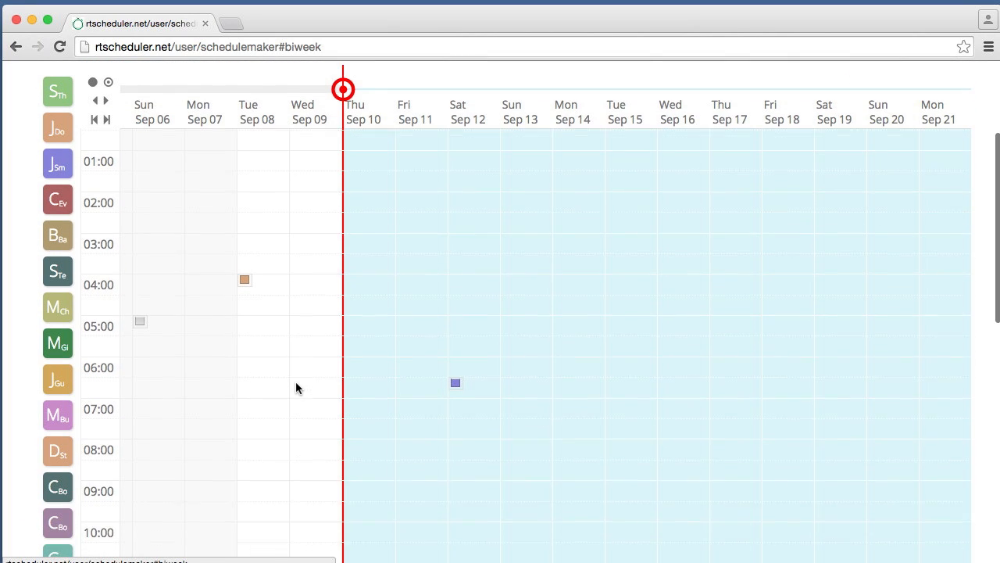
pyautogui.scroll(1, 295, 383)
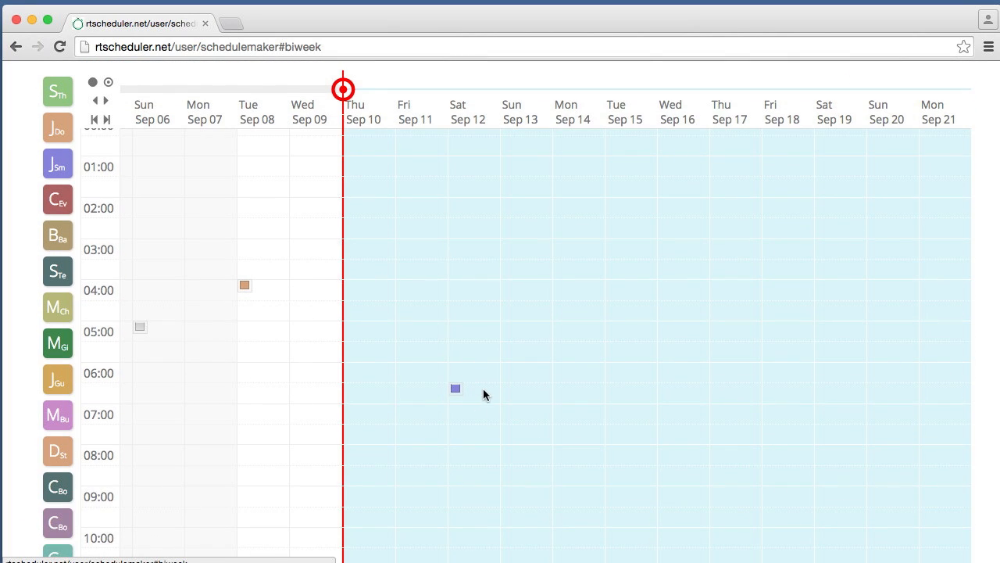
pyautogui.moveTo(458, 391)
pyautogui.click(456, 389)
pyautogui.scroll(-5, 541, 380)
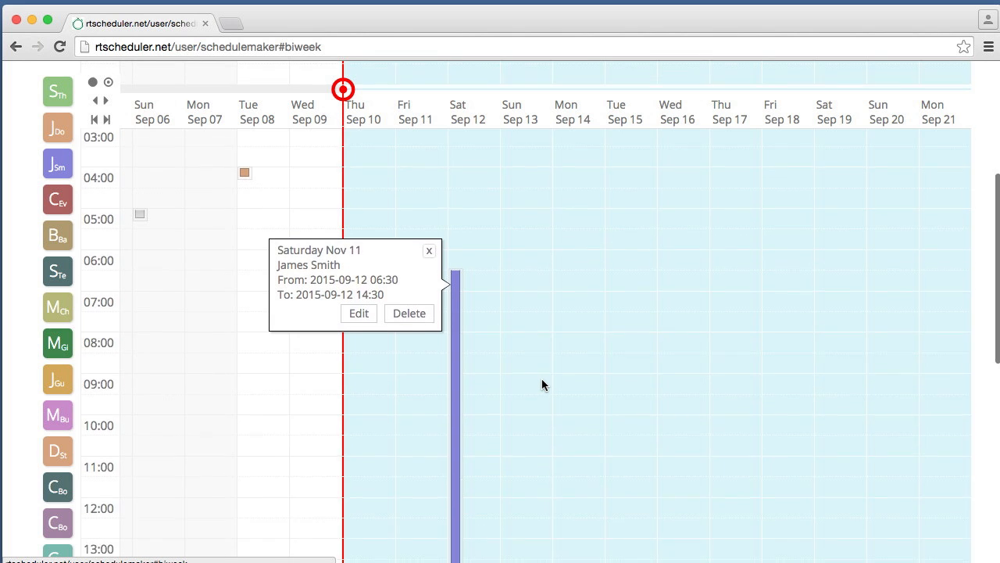
pyautogui.scroll(-3, 541, 383)
pyautogui.scroll(1, 542, 383)
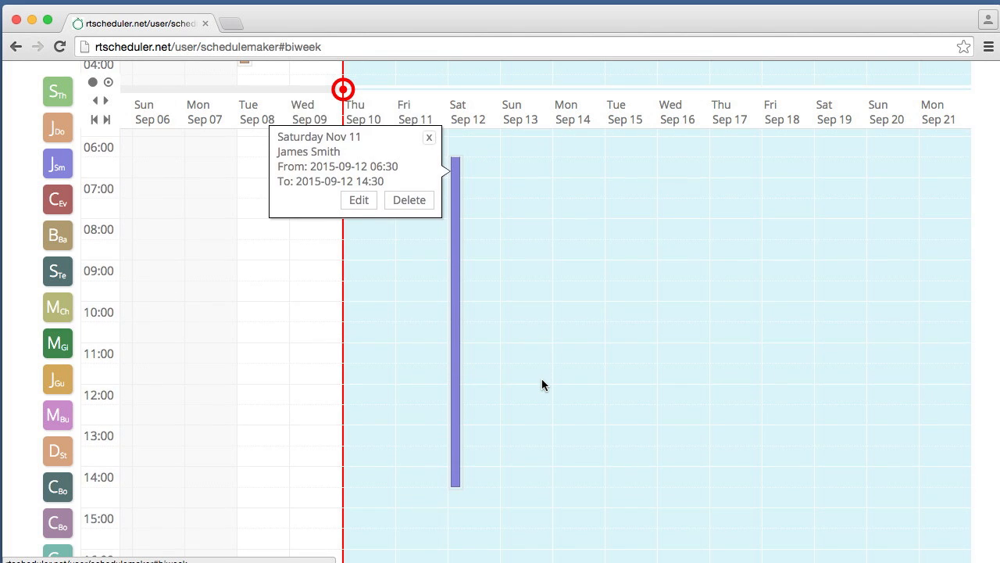
pyautogui.scroll(1, 542, 380)
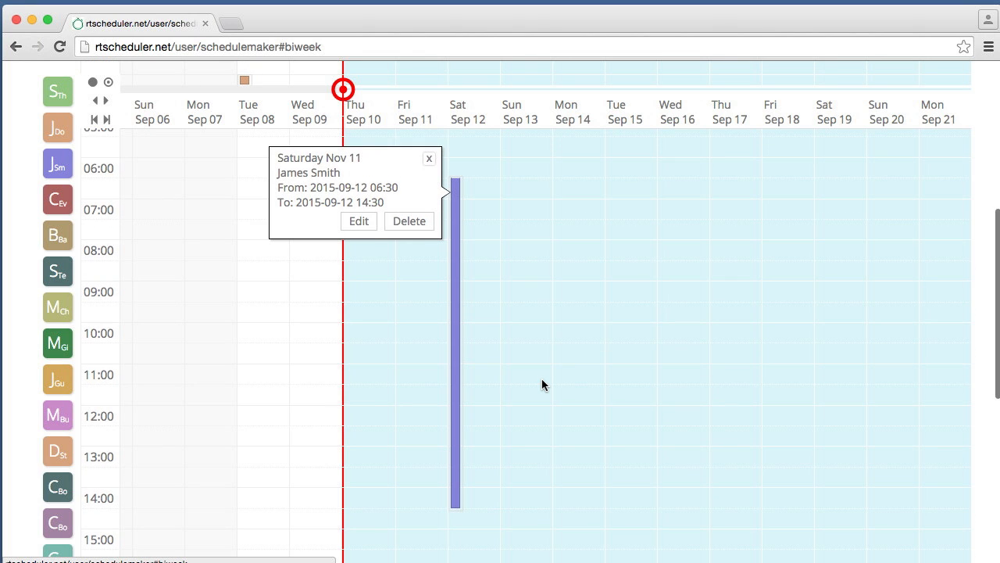
pyautogui.click(373, 222)
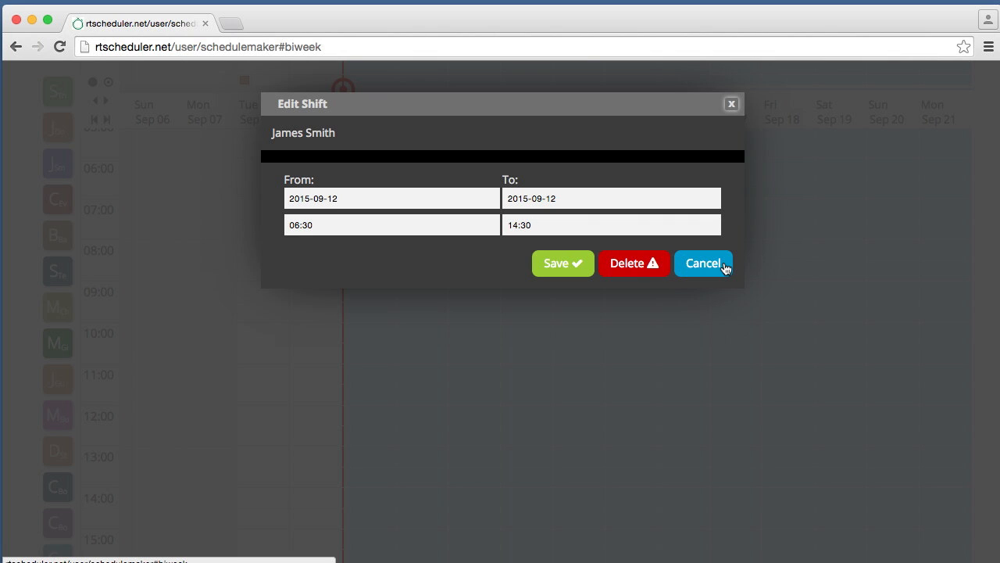
pyautogui.click(725, 267)
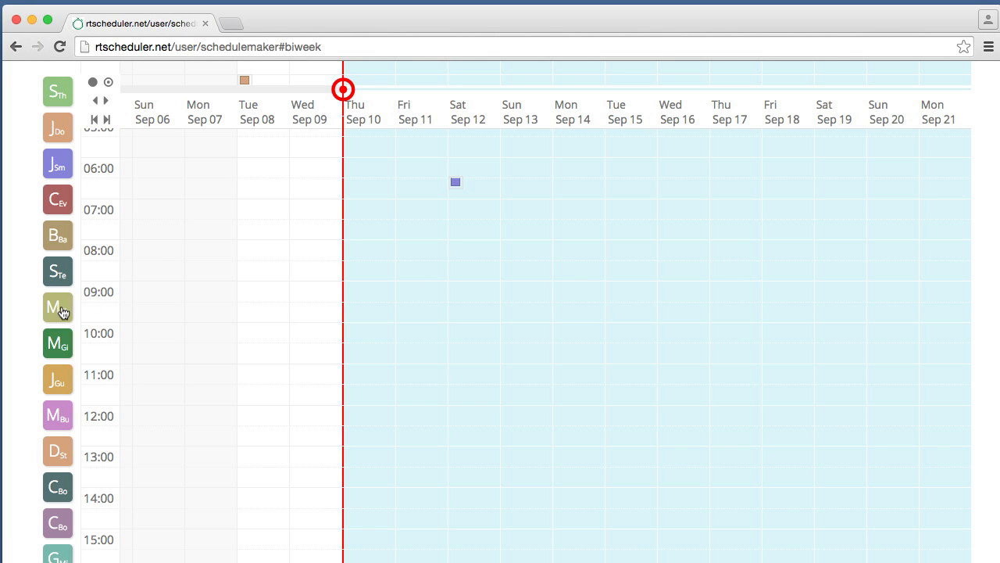
# Add a St Catherine shift on 2015-09-13 from 08:30 to 16:30 for the seventh student, and a September 14 shift at 08:30 for the tenth
pyautogui.moveTo(62, 311); pyautogui.dragTo(533, 277)
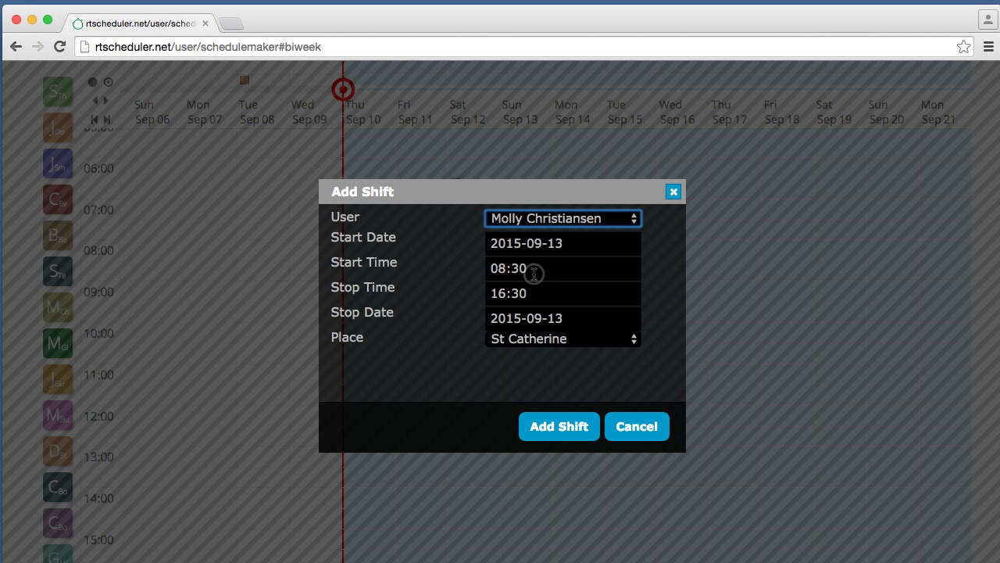
pyautogui.click(577, 435)
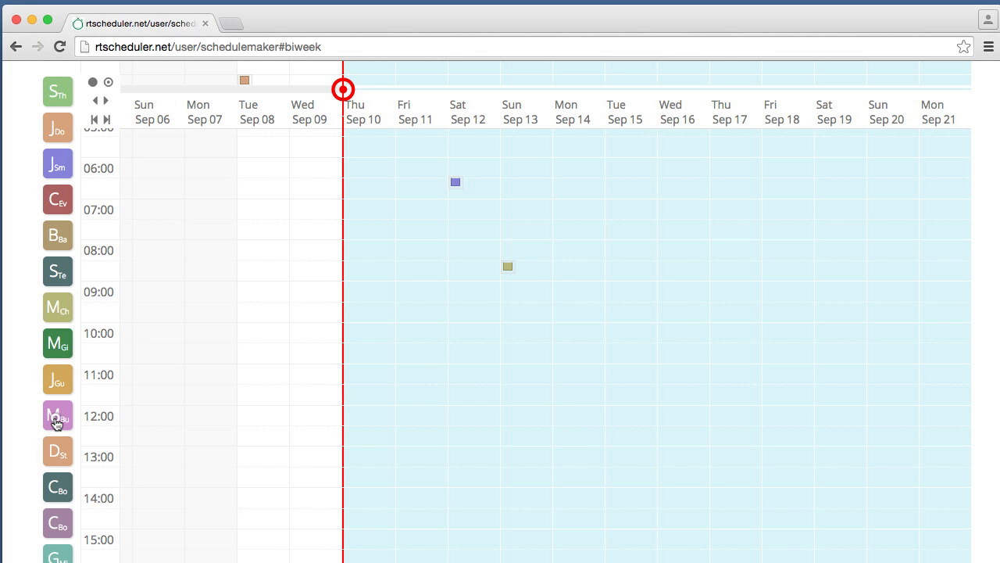
pyautogui.moveTo(55, 418); pyautogui.dragTo(574, 260)
pyautogui.click(574, 431)
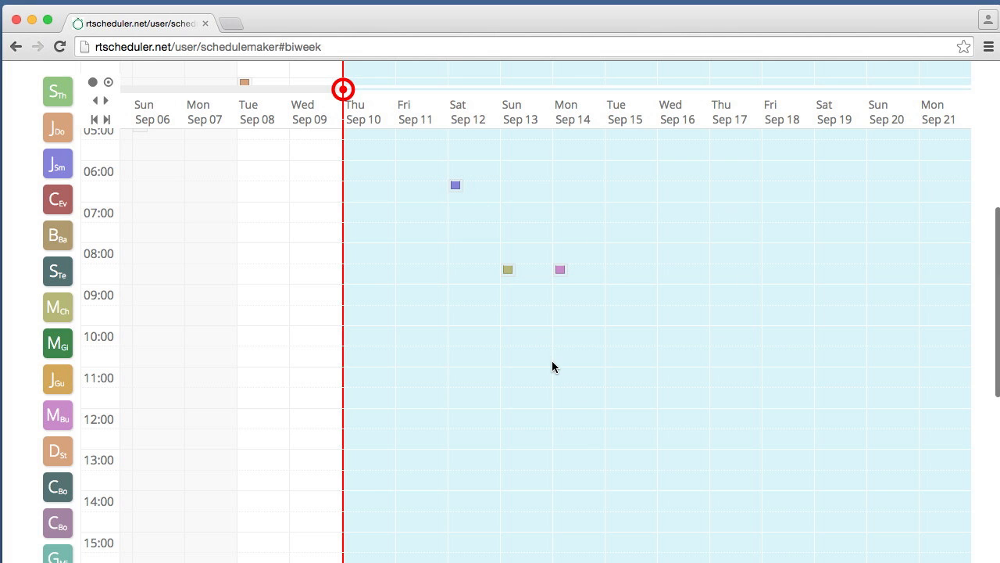
# Move the red date marker to Tuesday, September 15, back to Friday, September 11, and forward to September 15 again
pyautogui.scroll(5, 552, 367)
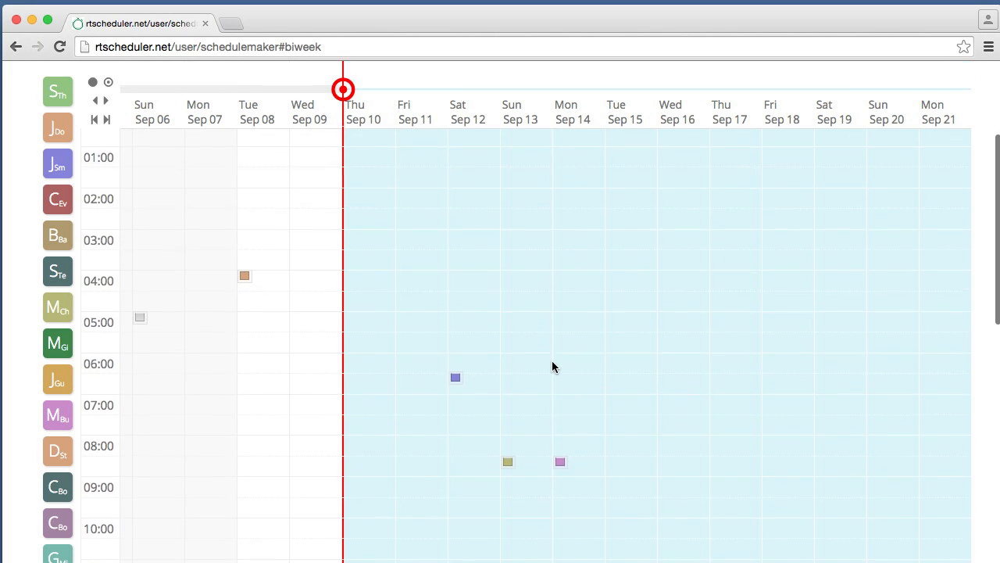
pyautogui.scroll(4, 552, 366)
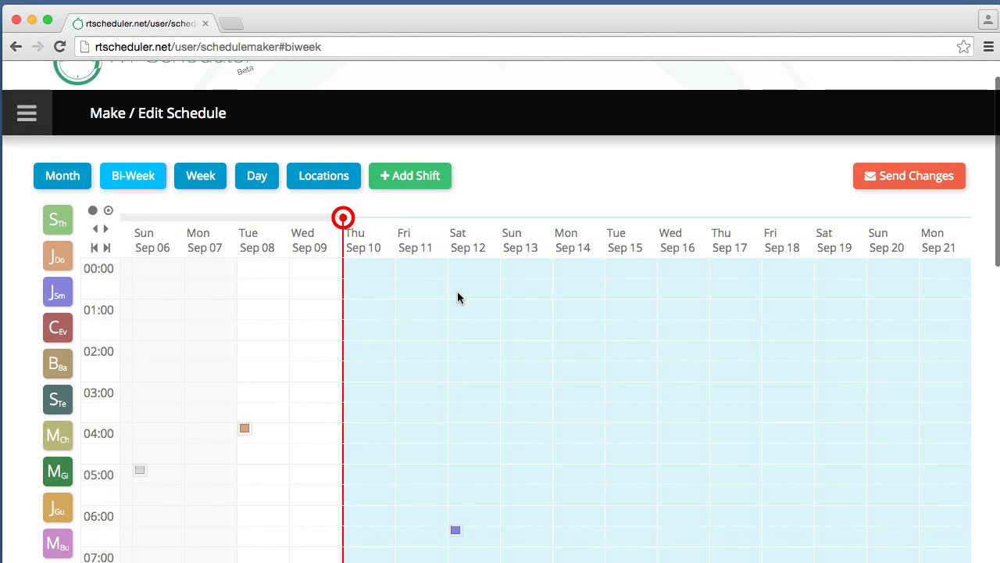
pyautogui.scroll(-3, 457, 297)
pyautogui.moveTo(343, 90)
pyautogui.mouseDown()
pyautogui.moveTo(602, 94)
pyautogui.moveTo(608, 112)
pyautogui.mouseUp()
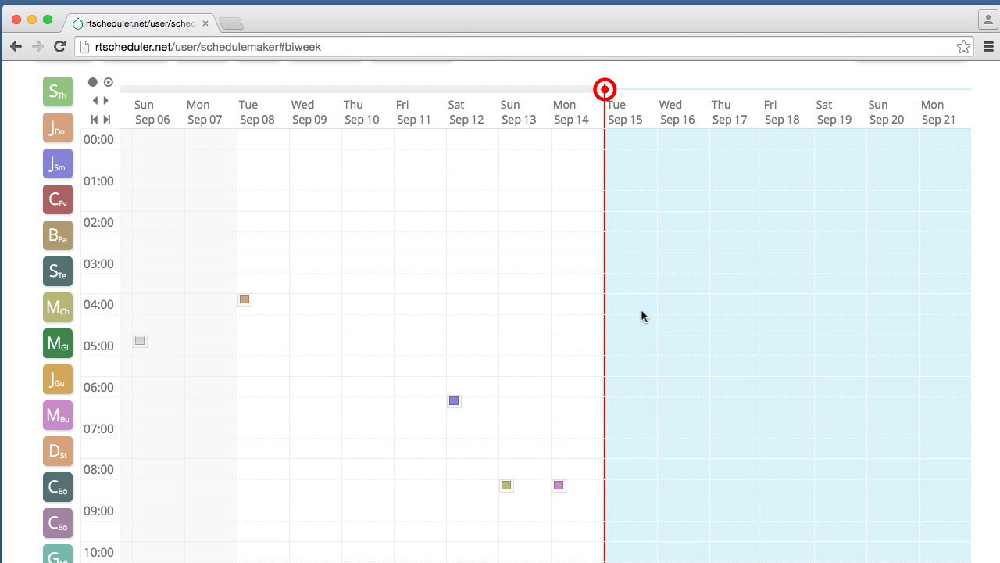
pyautogui.moveTo(604, 90); pyautogui.dragTo(392, 99)
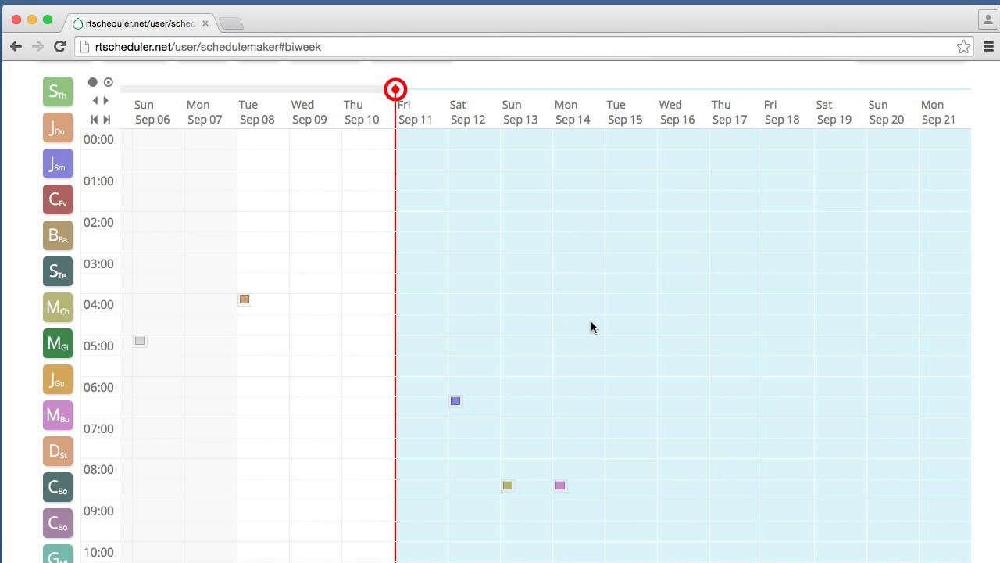
pyautogui.moveTo(398, 90)
pyautogui.mouseDown()
pyautogui.moveTo(536, 129)
pyautogui.moveTo(603, 136)
pyautogui.mouseUp()
pyautogui.scroll(2, 774, 289)
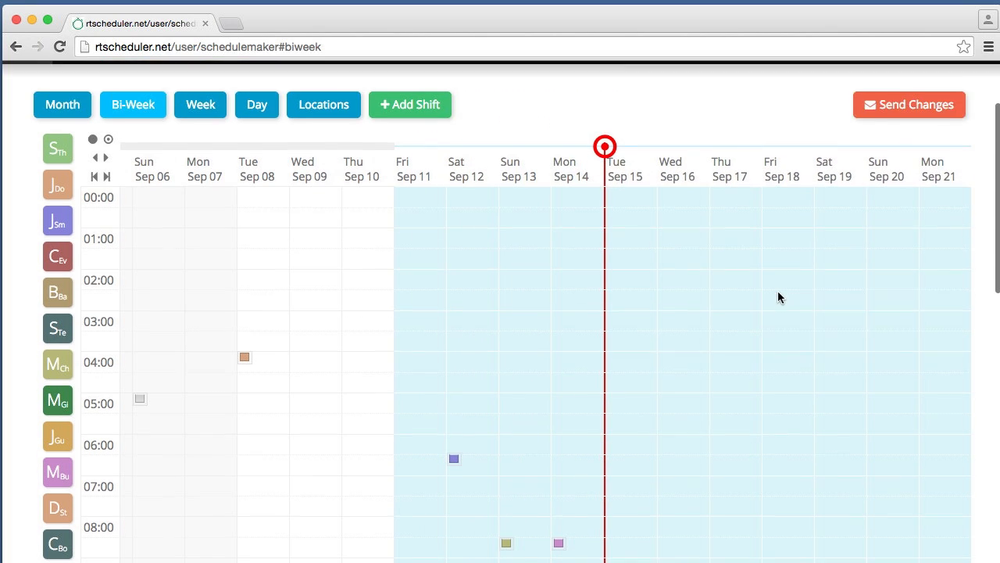
pyautogui.scroll(2, 778, 296)
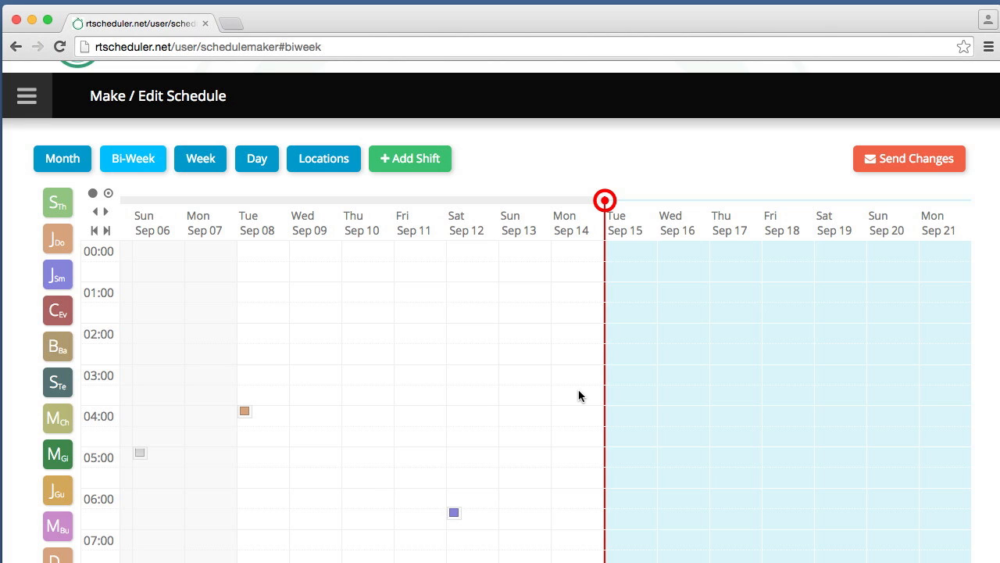
# Send out the pending changes of the bi-weekly schedule
pyautogui.click(912, 165)
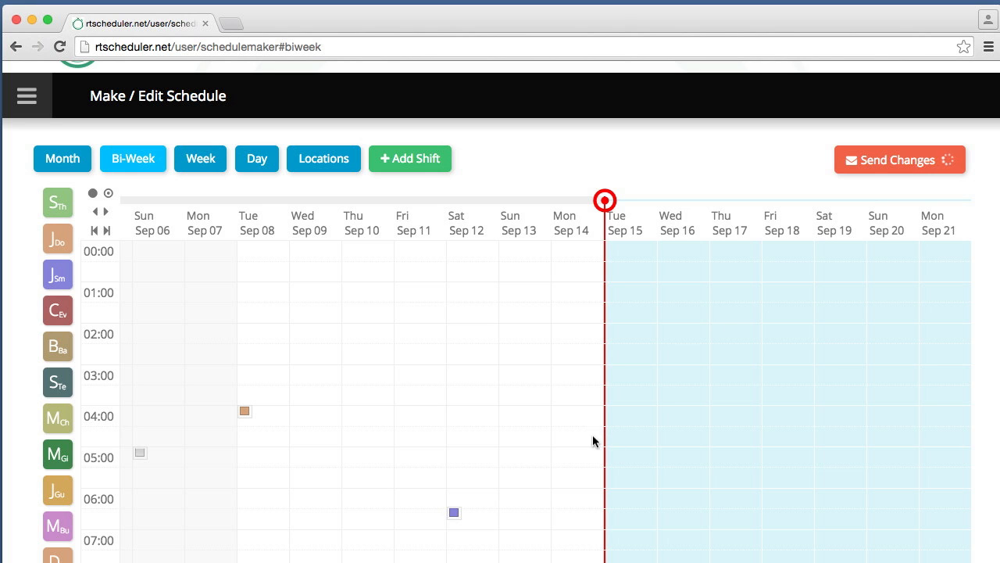
pyautogui.scroll(-2, 529, 431)
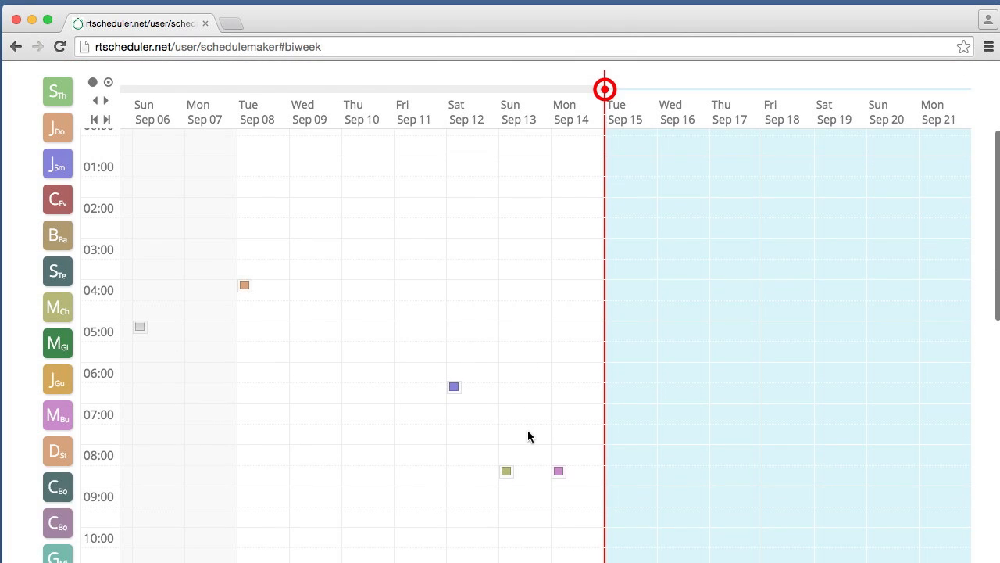
pyautogui.scroll(3, 528, 431)
pyautogui.scroll(-2, 527, 431)
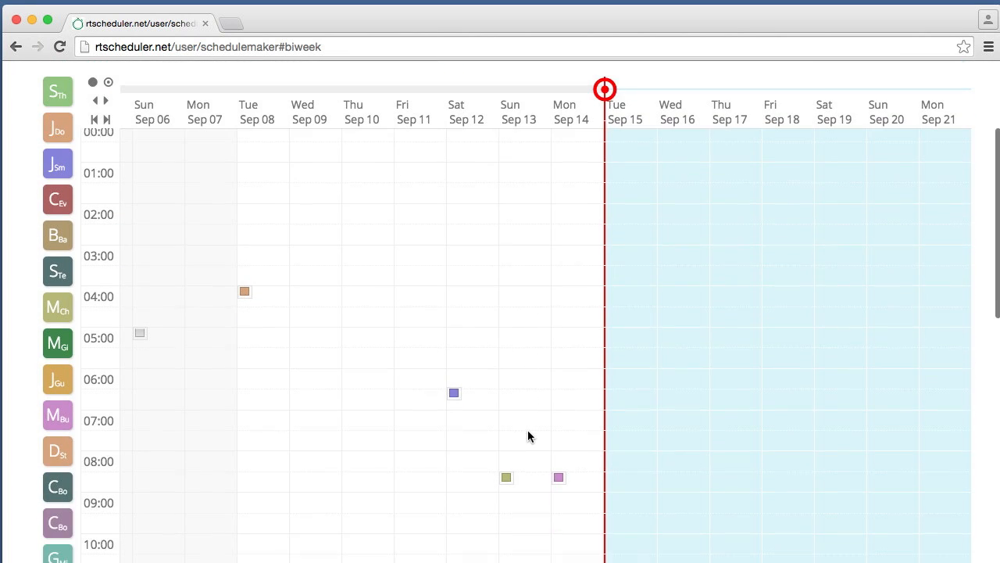
pyautogui.scroll(3, 528, 430)
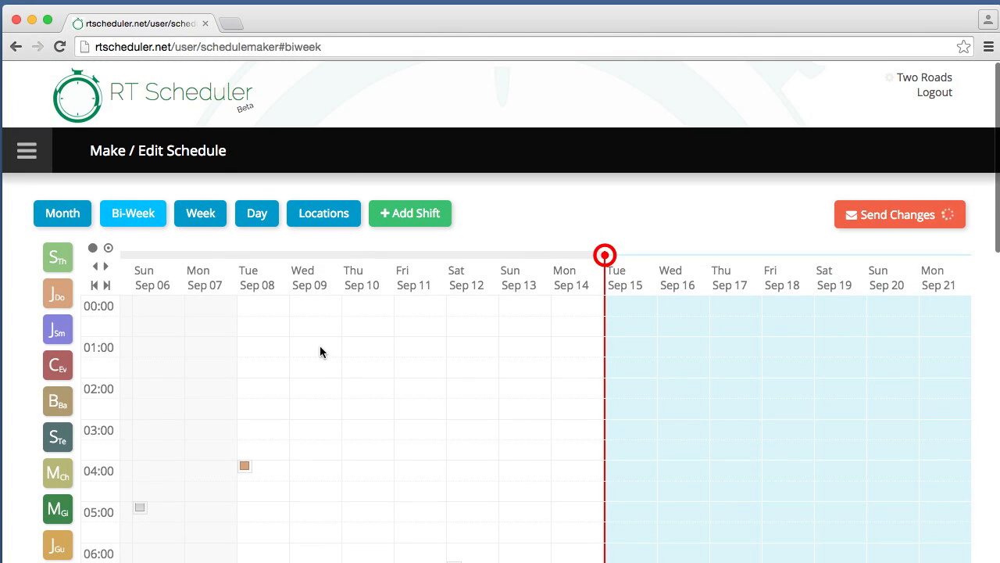
# Show the schedule by location, expand St Catherine, and email its schedule to the prefilled contact without past or unpublished shifts
pyautogui.click(332, 217)
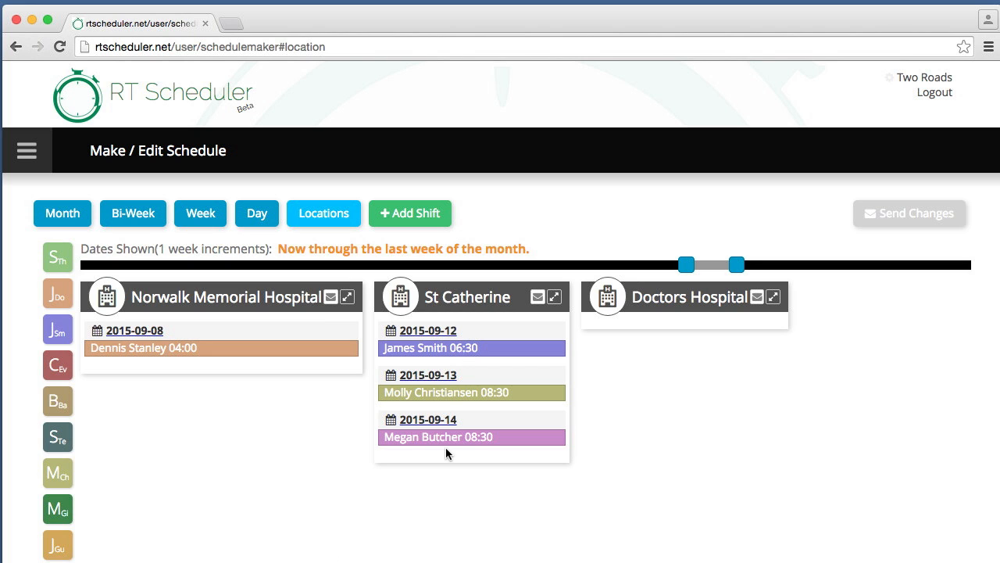
pyautogui.click(554, 298)
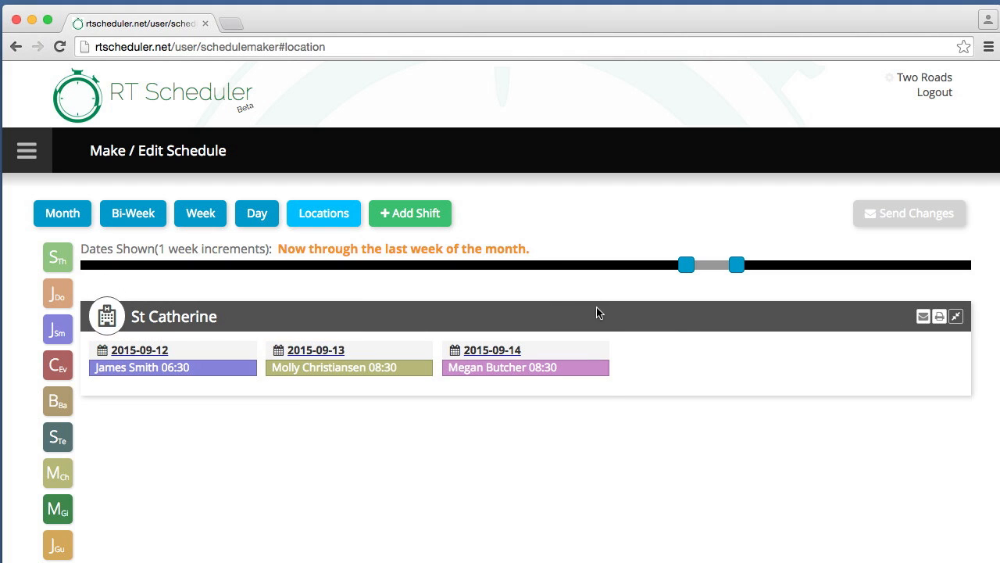
pyautogui.click(923, 317)
pyautogui.click(925, 319)
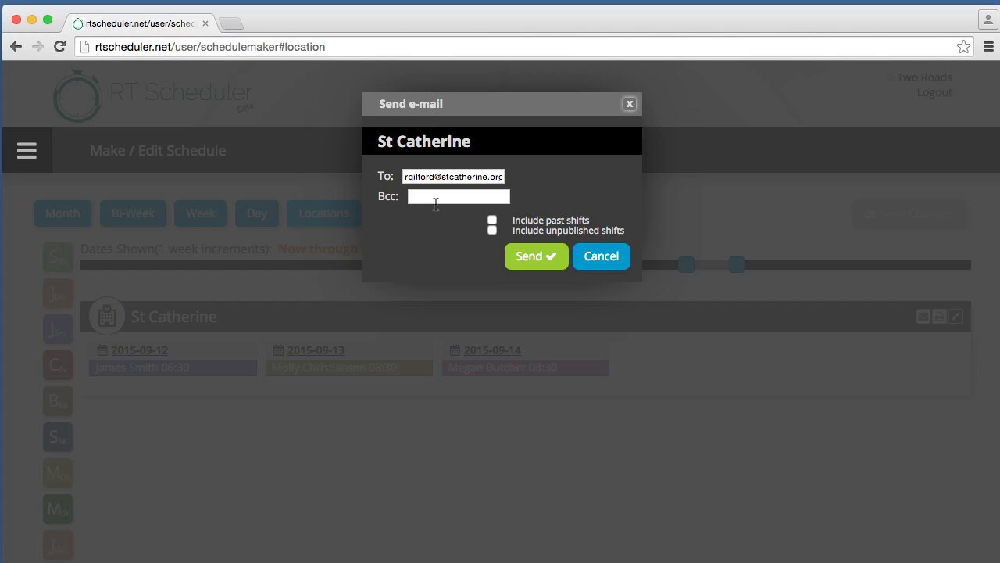
pyautogui.click(538, 260)
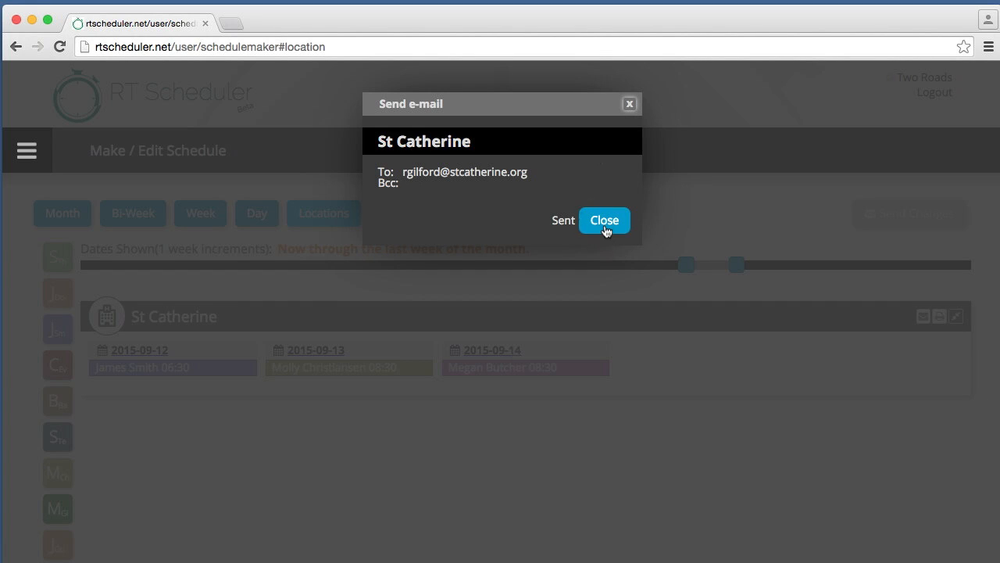
pyautogui.click(604, 221)
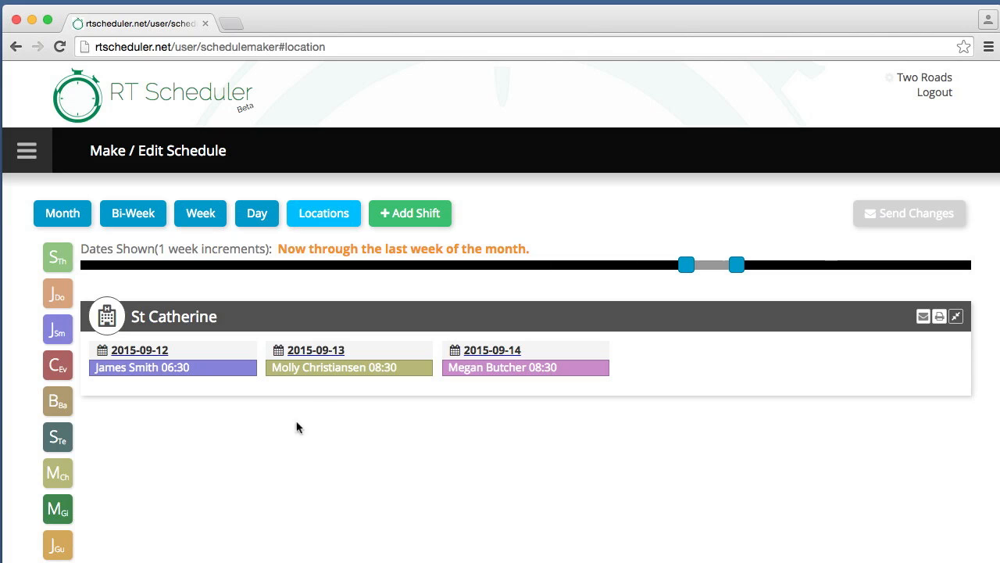
# Show the September month calendar and open the day schedule for September 8 from it
pyautogui.scroll(-5, 237, 430)
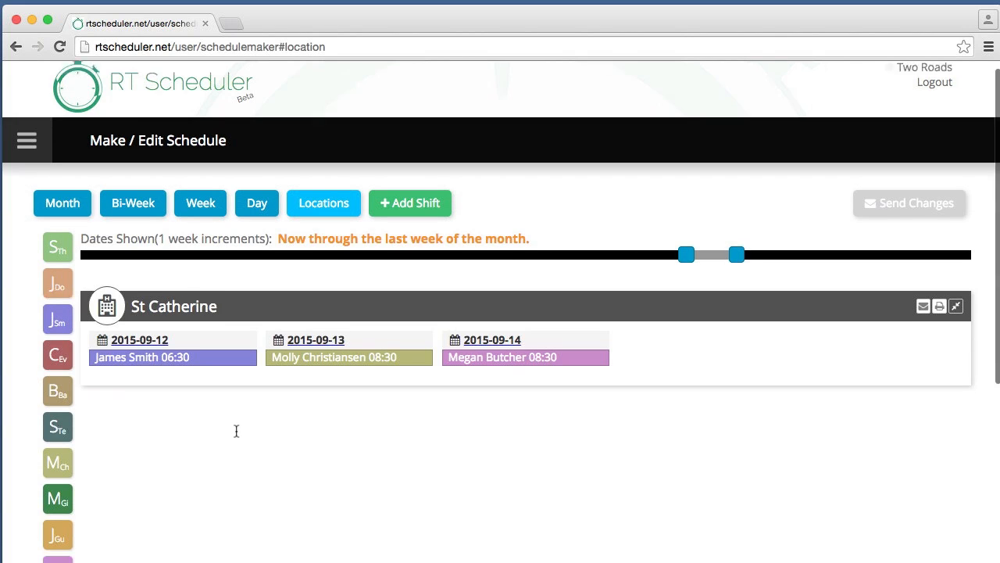
pyautogui.scroll(5, 236, 432)
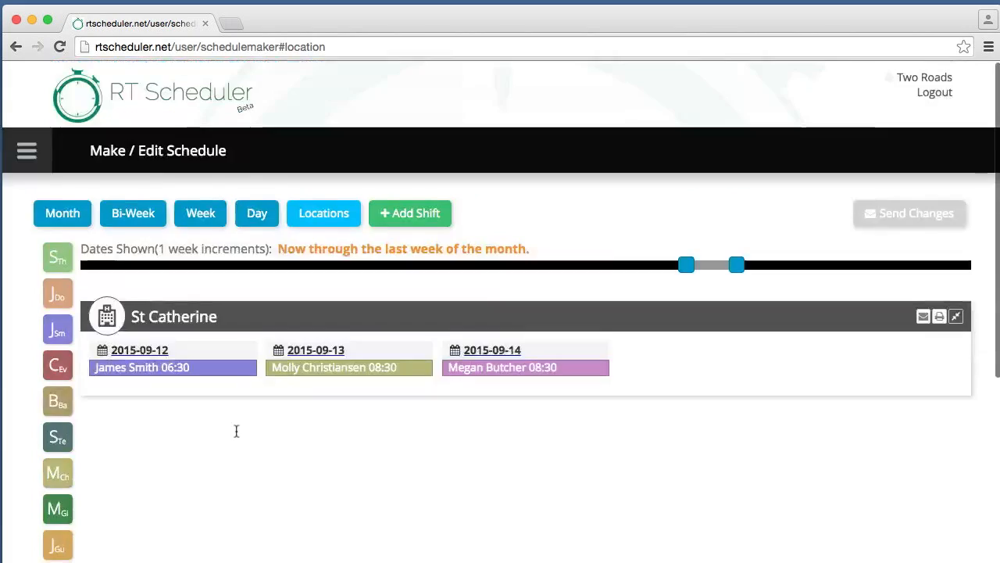
pyautogui.click(56, 216)
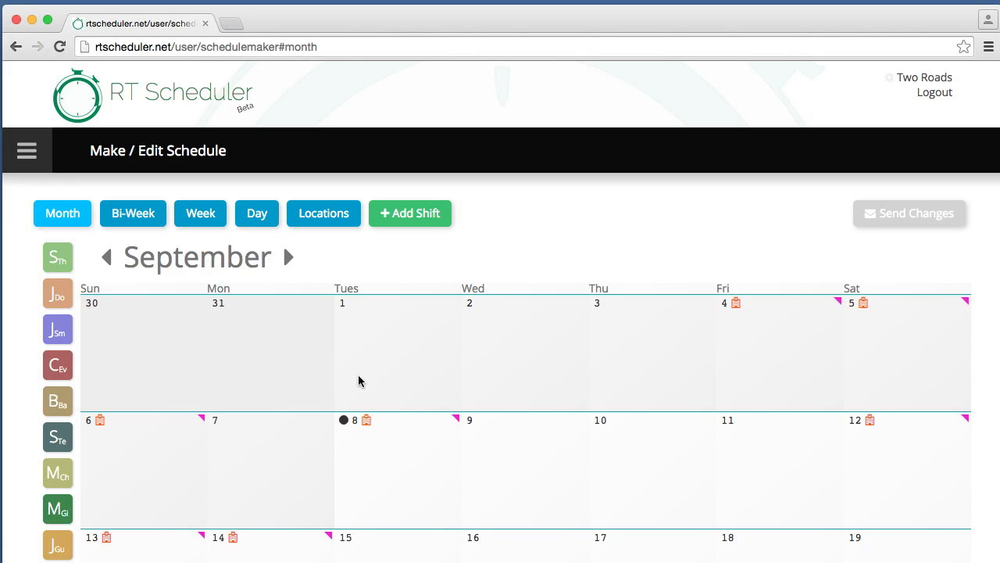
pyautogui.scroll(-3, 358, 381)
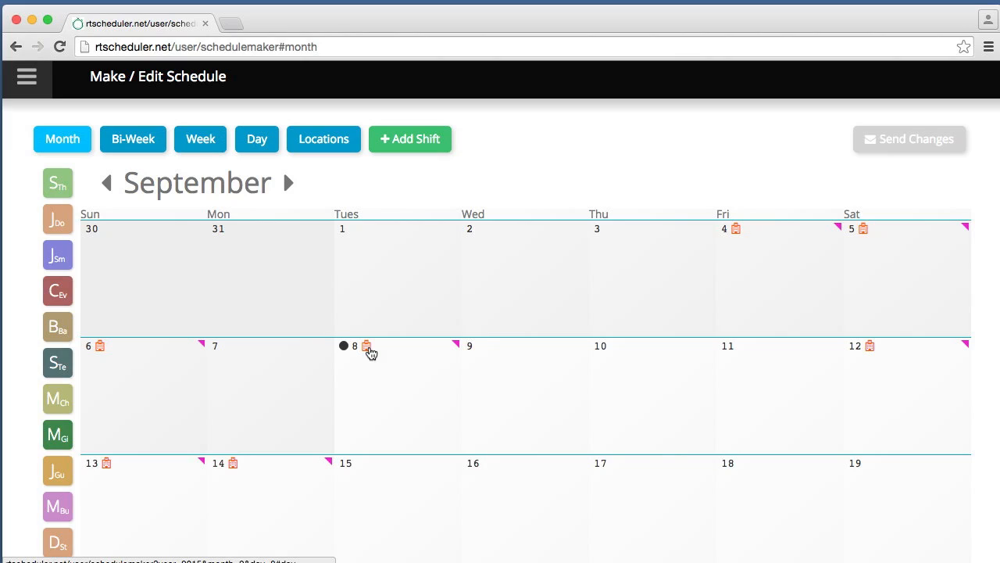
pyautogui.click(369, 348)
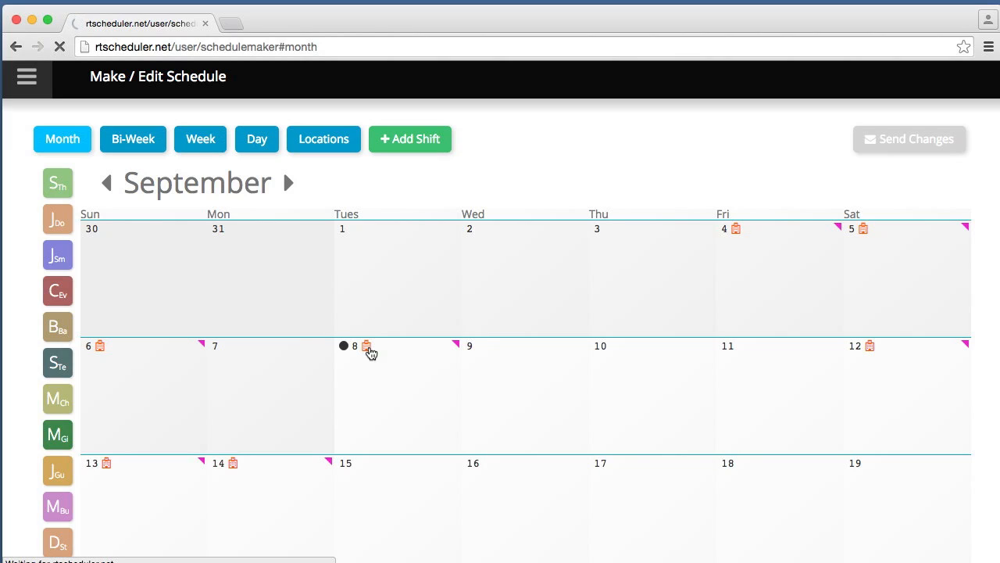
# Look through the hourly timeline of the opened day schedule
pyautogui.scroll(-1, 371, 353)
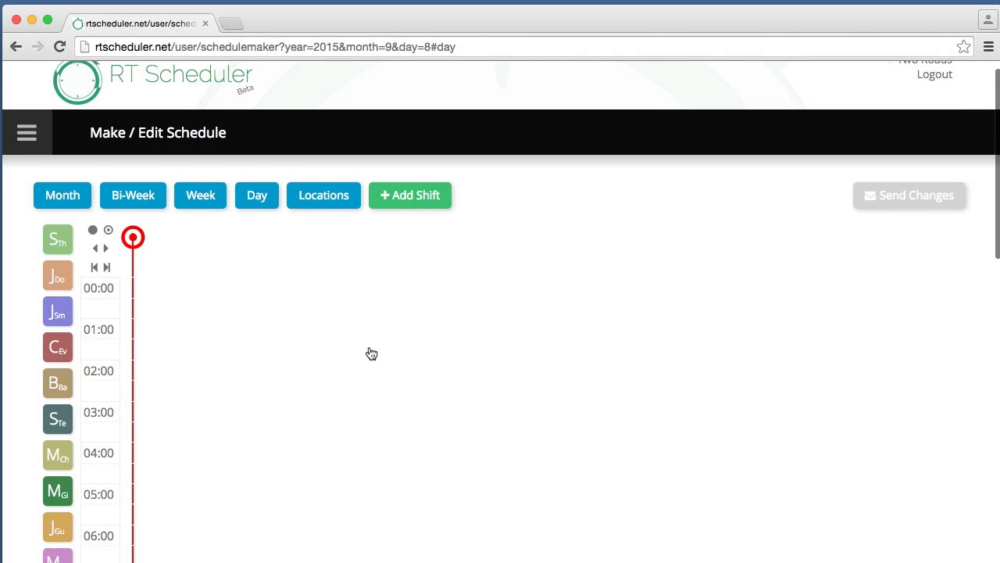
pyautogui.scroll(-2, 371, 353)
pyautogui.scroll(-3, 371, 353)
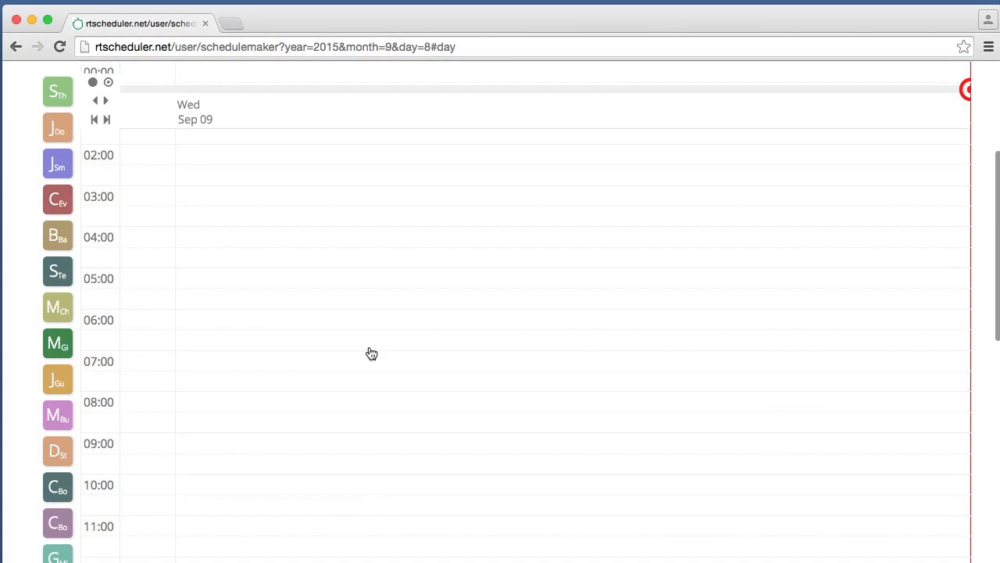
pyautogui.scroll(3, 371, 353)
pyautogui.scroll(-5, 371, 353)
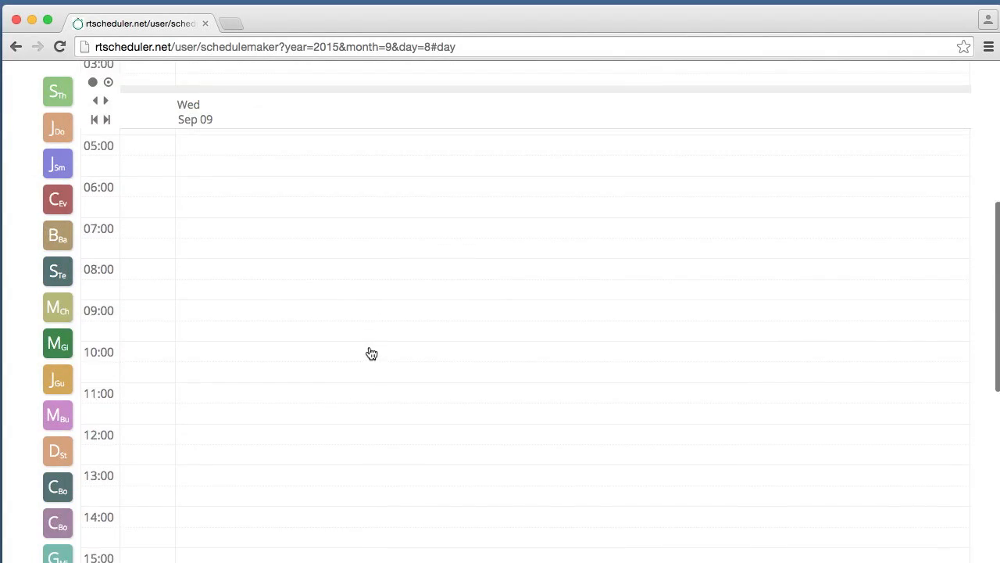
pyautogui.scroll(-10, 372, 353)
pyautogui.scroll(10, 371, 353)
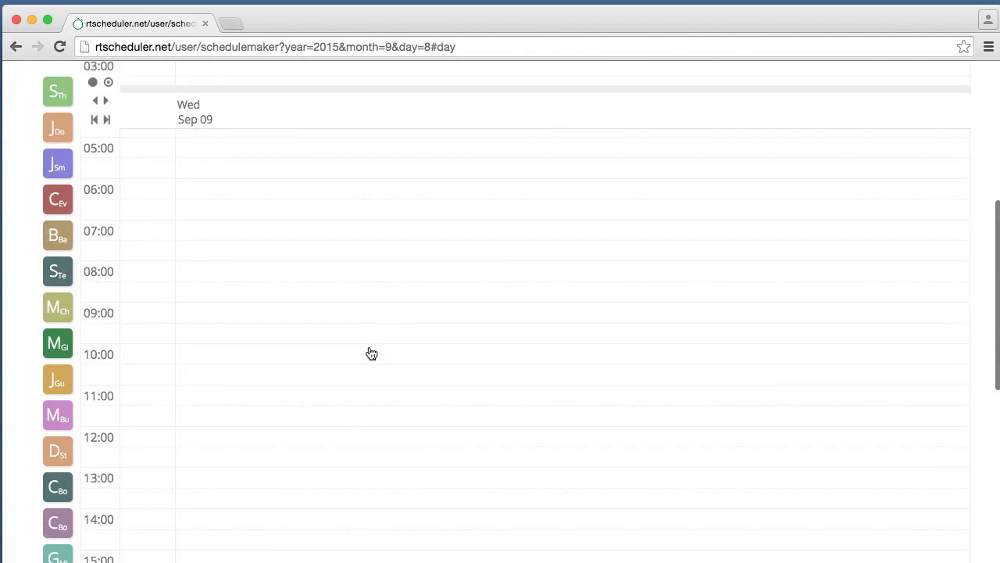
pyautogui.scroll(5, 371, 353)
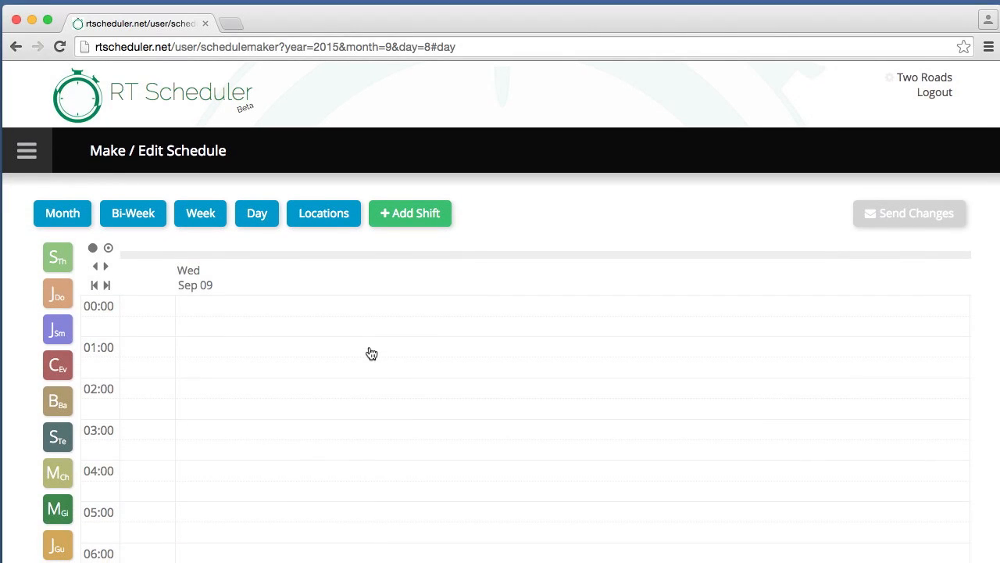
# Log out of the scheduler account
pyautogui.click(32, 158)
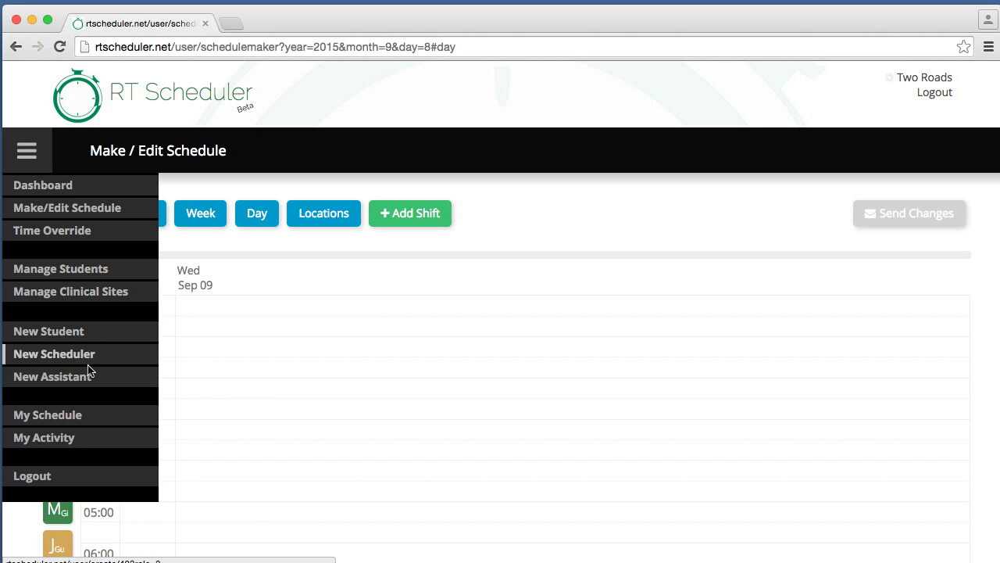
pyautogui.click(32, 476)
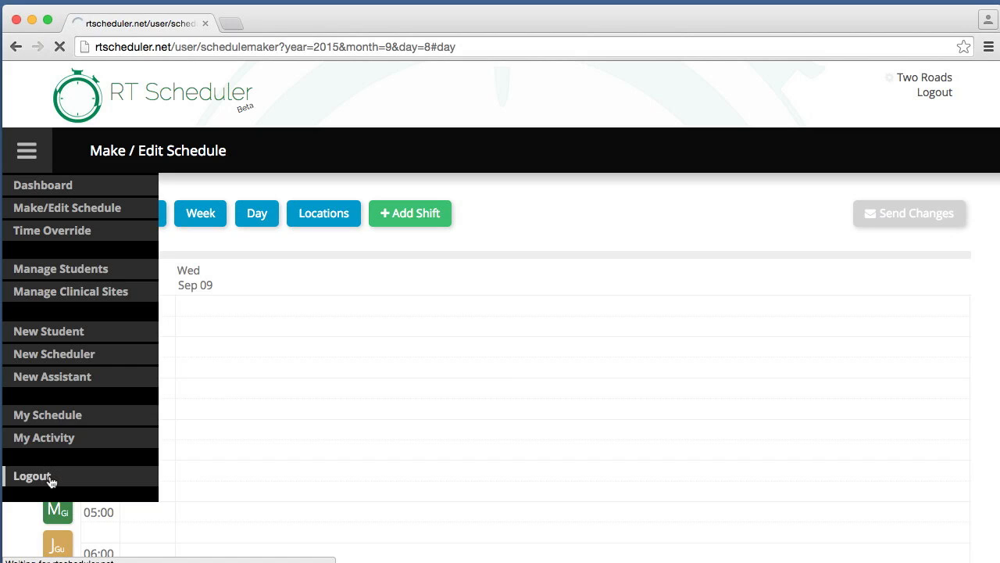